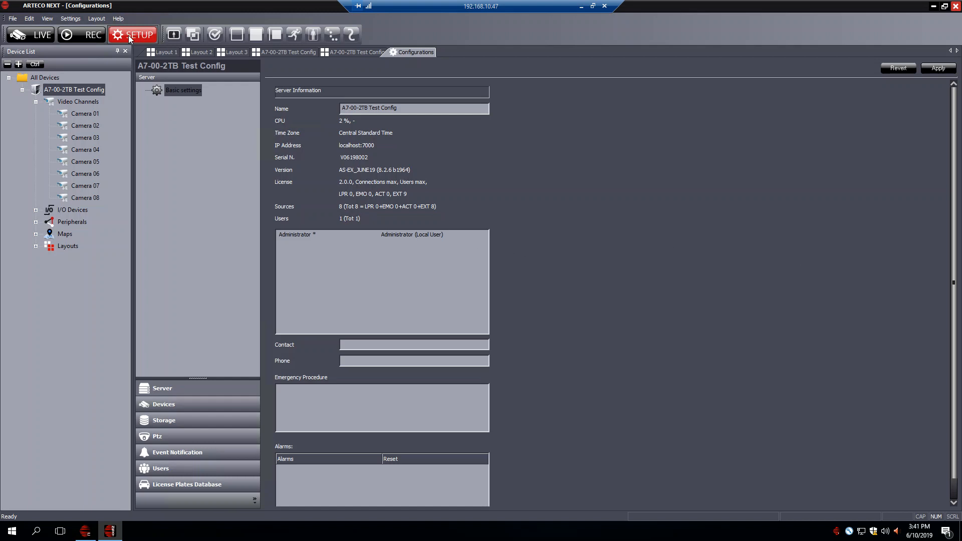
- Open the storage settings of the A7-00-2TB Test Config server and enable the D:, E: and F: drives for recording
{"action": "left_click", "coordinate": [75, 93]}
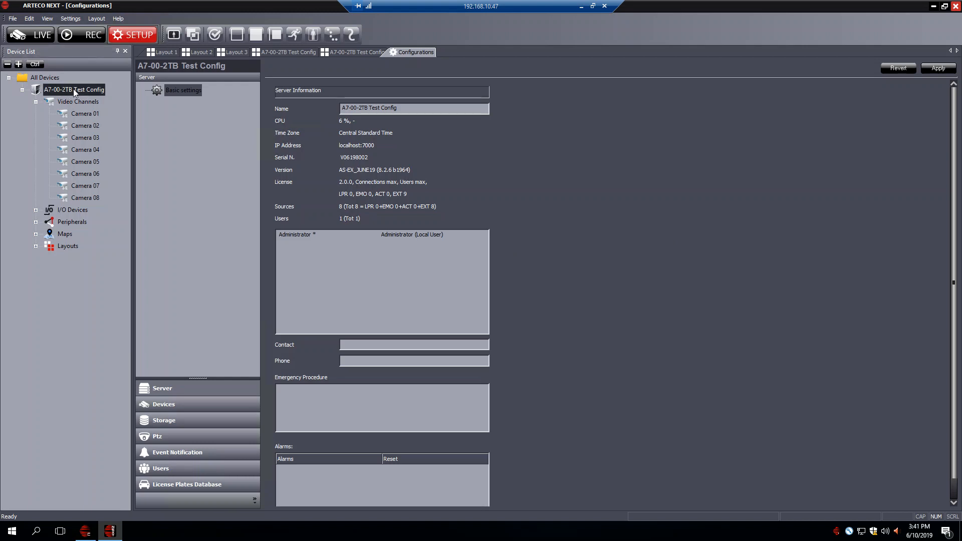
{"action": "left_click", "coordinate": [184, 425]}
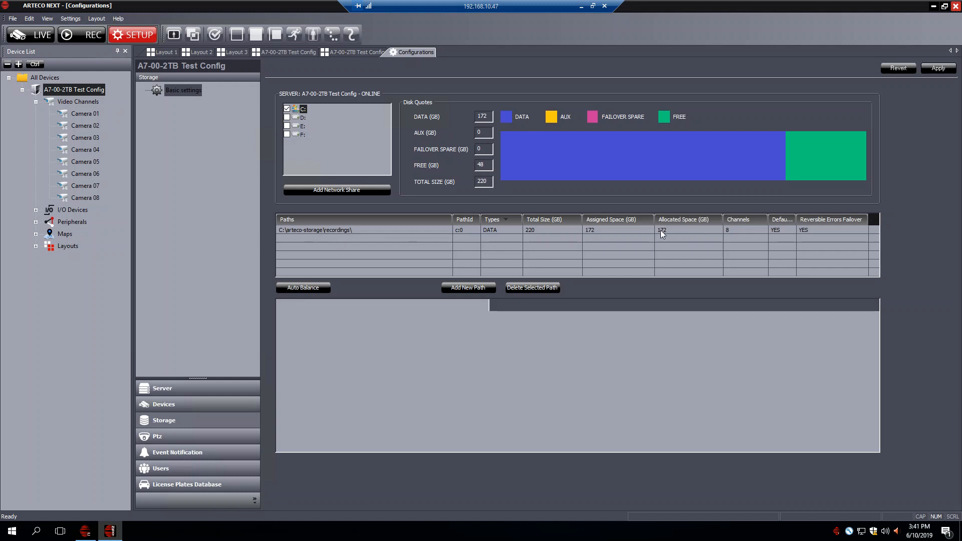
{"action": "left_click", "coordinate": [287, 117]}
{"action": "left_click", "coordinate": [286, 125]}
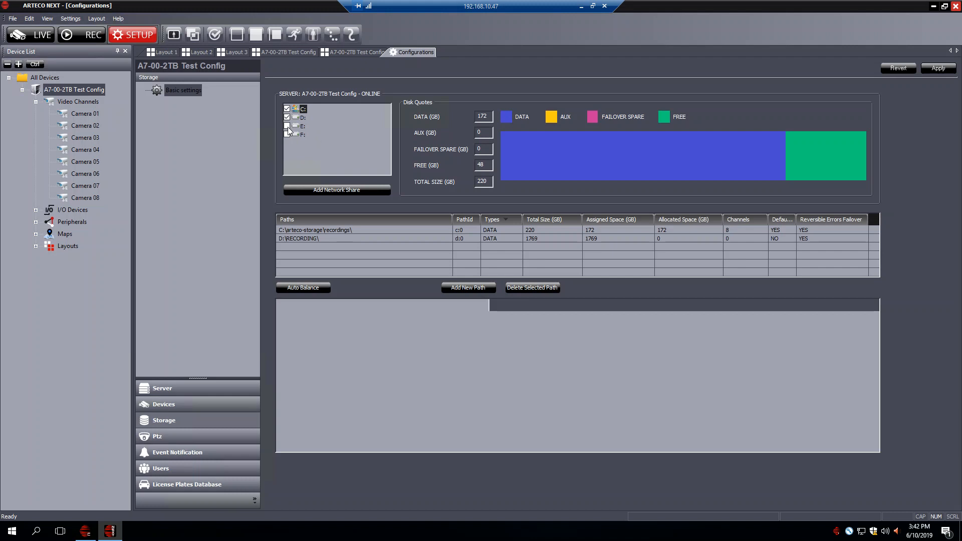
{"action": "left_click", "coordinate": [288, 134]}
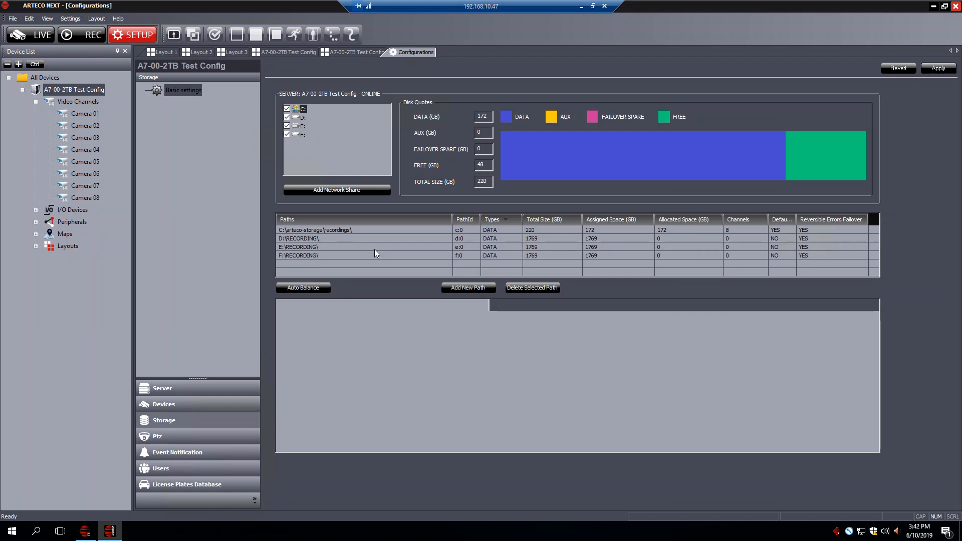
- Check the D:, E: and F: recording paths and auto-balance the camera channels across them
{"action": "left_click", "coordinate": [310, 239]}
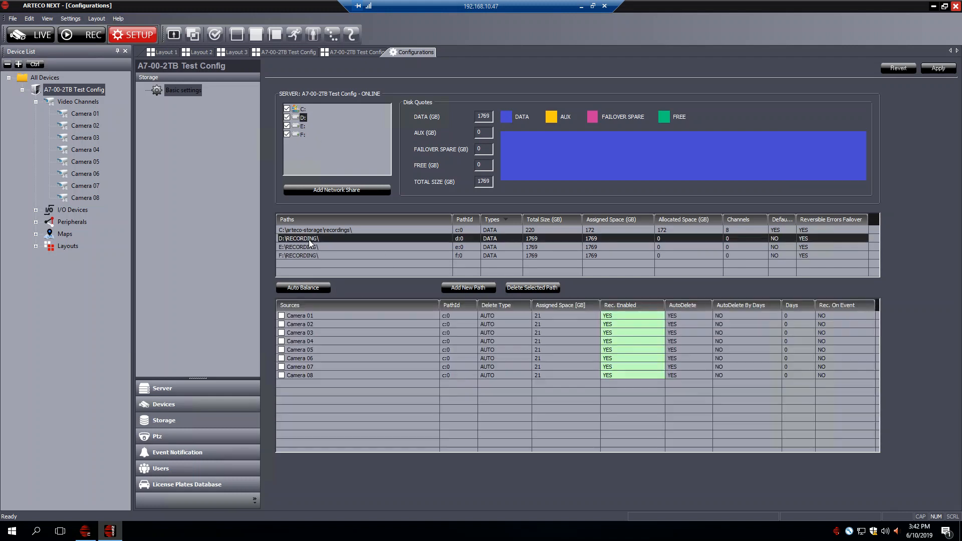
{"action": "left_click", "coordinate": [305, 248]}
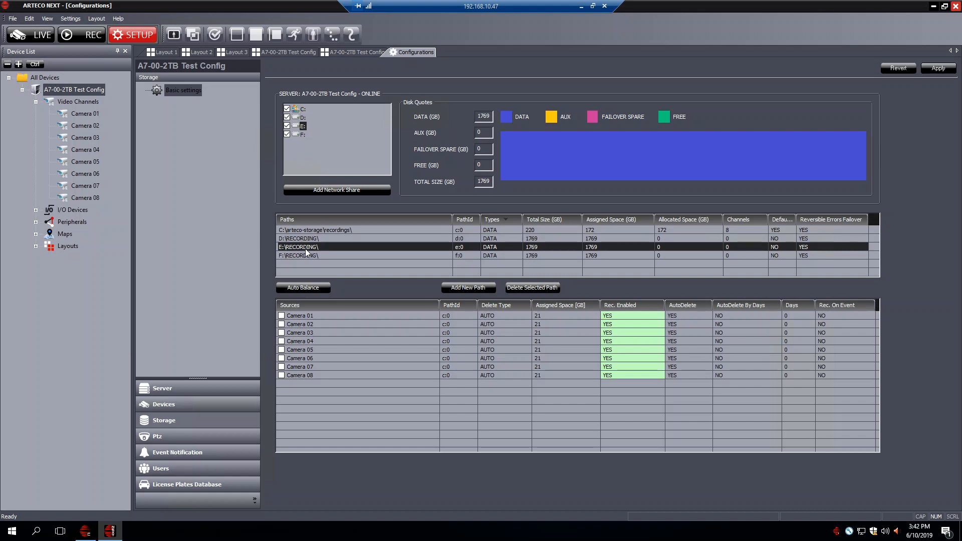
{"action": "left_click", "coordinate": [311, 256]}
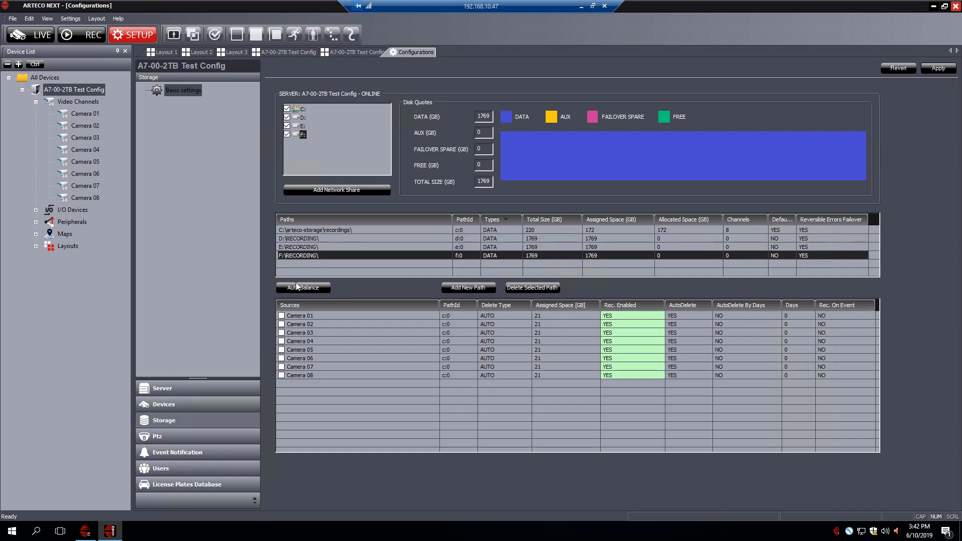
{"action": "left_click", "coordinate": [307, 239]}
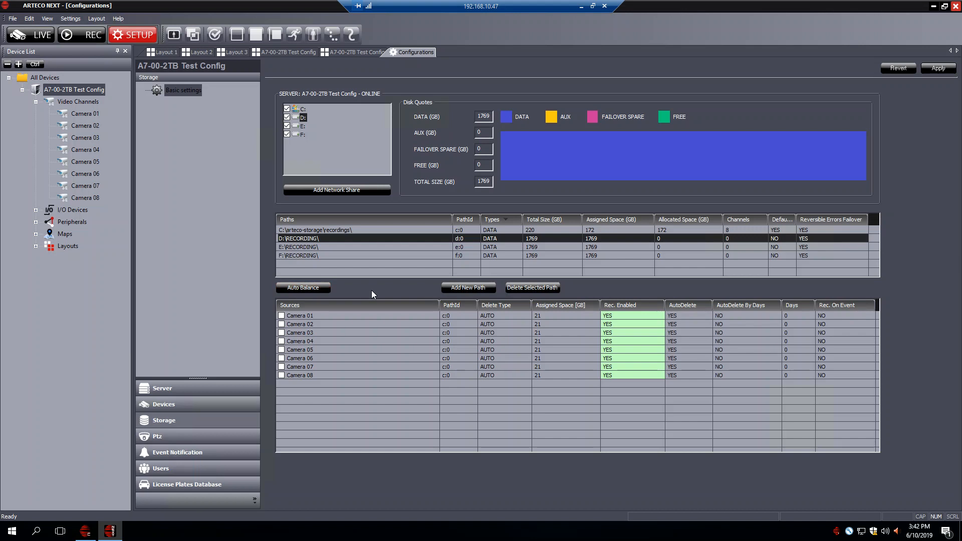
{"action": "left_click", "coordinate": [307, 290]}
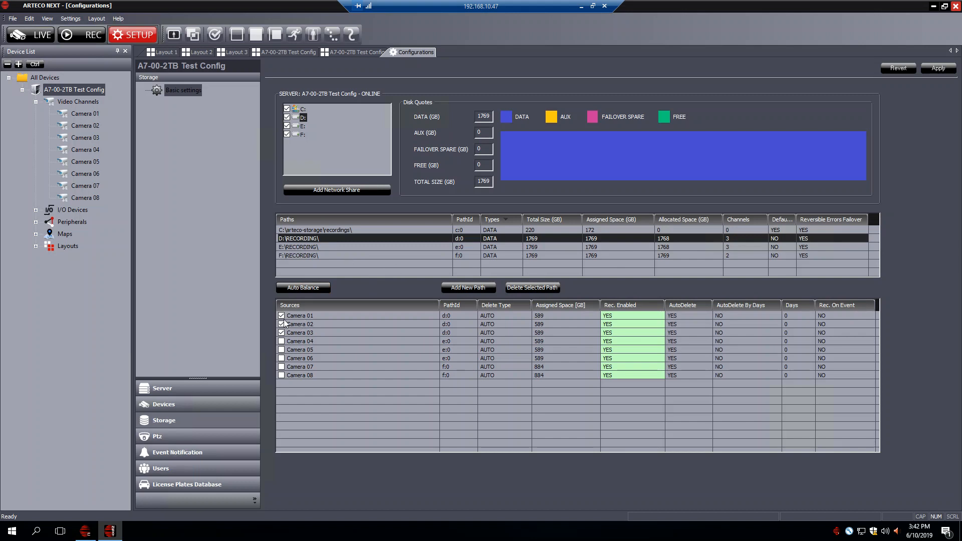
- Review which cameras are assigned to each recording path, widening the Default Path column to make it readable
{"action": "left_click", "coordinate": [304, 247]}
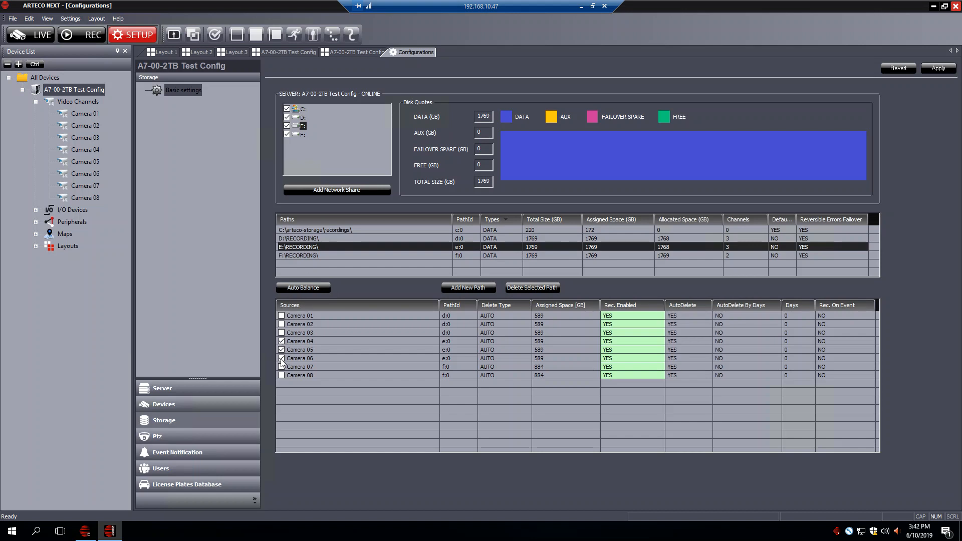
{"action": "left_click", "coordinate": [306, 256]}
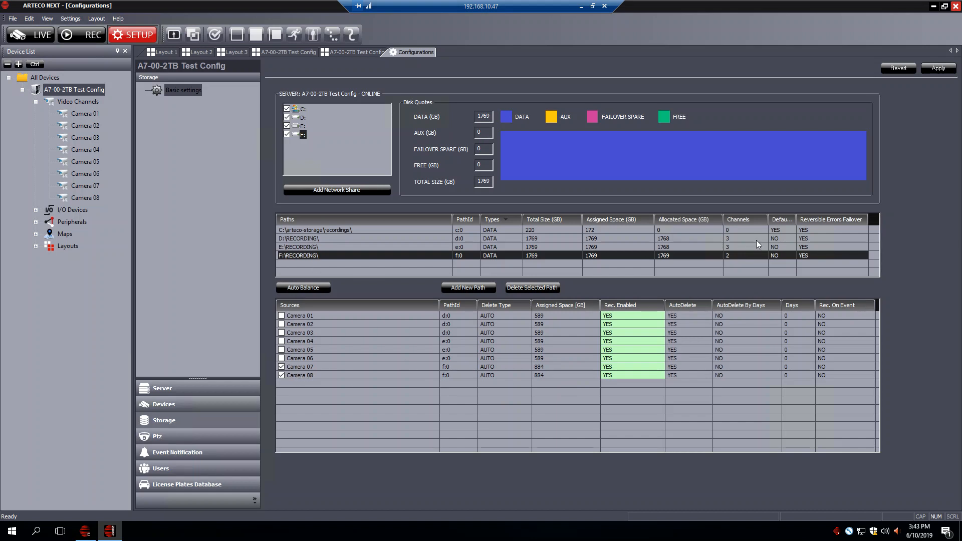
{"action": "left_click", "coordinate": [693, 238]}
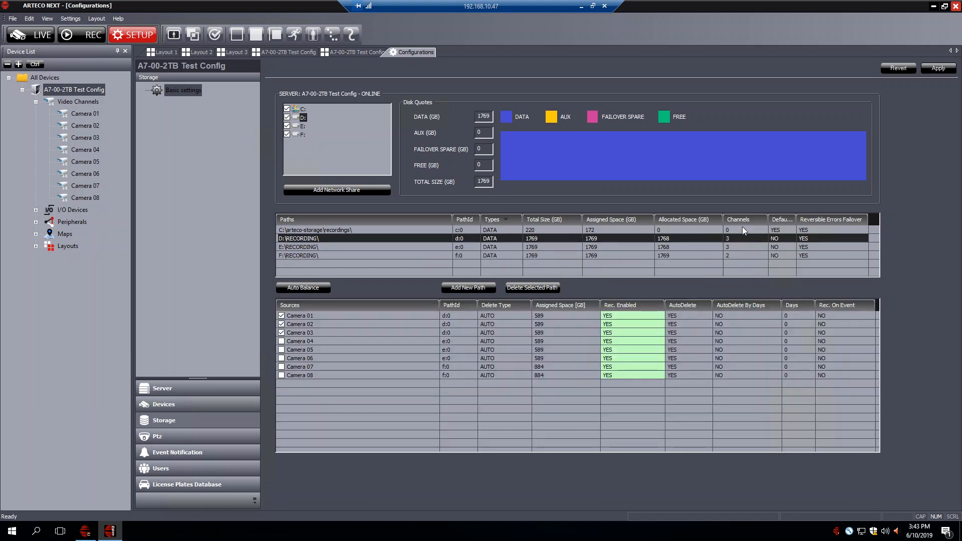
{"action": "left_click_drag", "start_coordinate": [796, 220], "coordinate": [842, 219]}
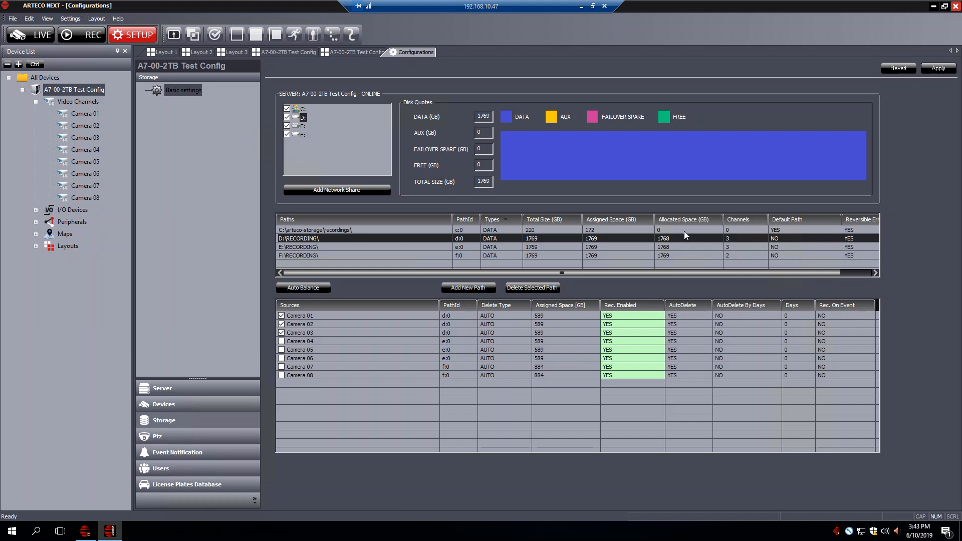
{"action": "left_click", "coordinate": [351, 229]}
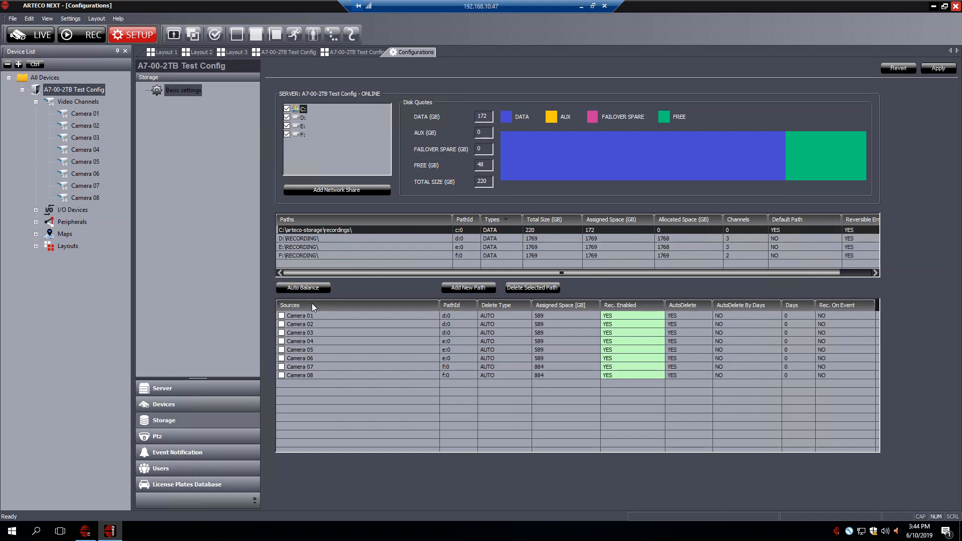
{"action": "left_click", "coordinate": [309, 239]}
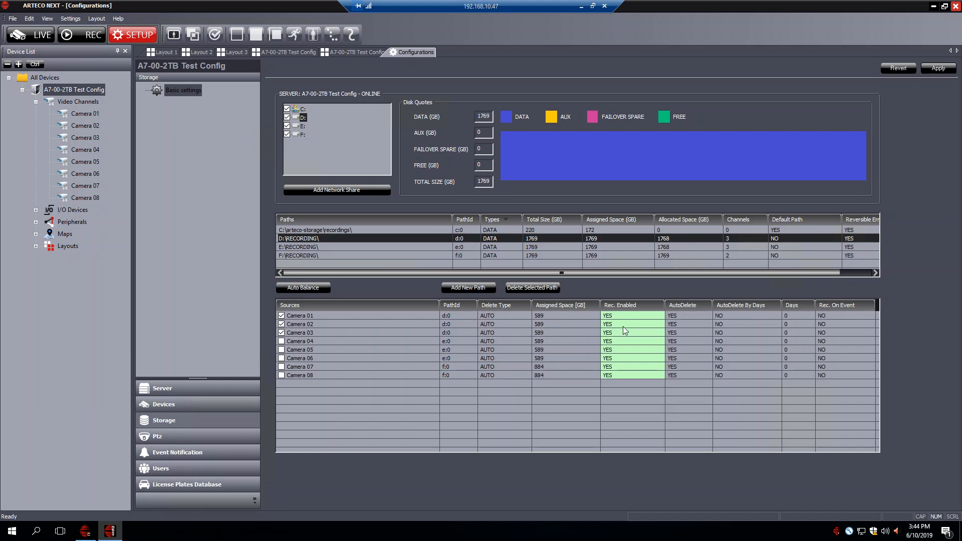
- Apply the new storage configuration, accepting that recordings of the moved channels are erased
{"action": "left_click", "coordinate": [939, 70]}
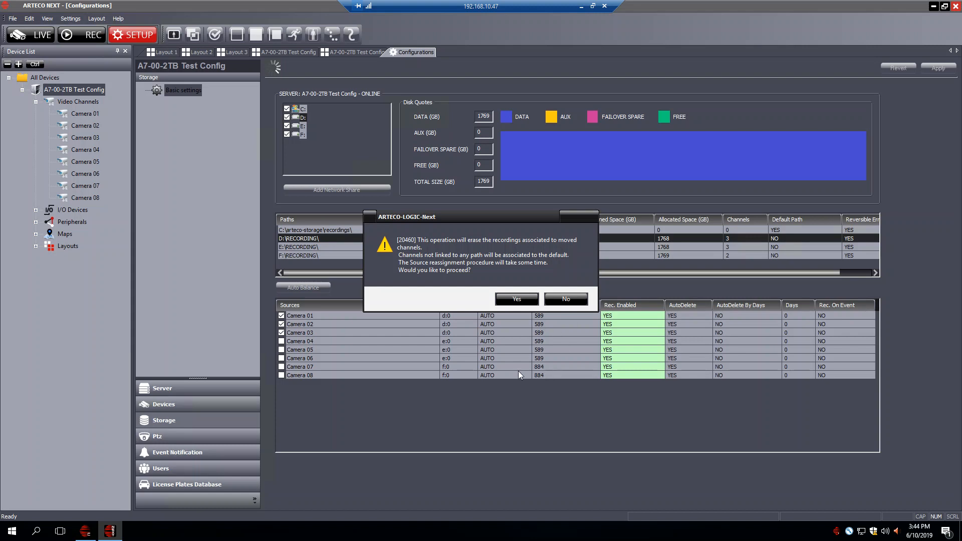
{"action": "left_click", "coordinate": [517, 300]}
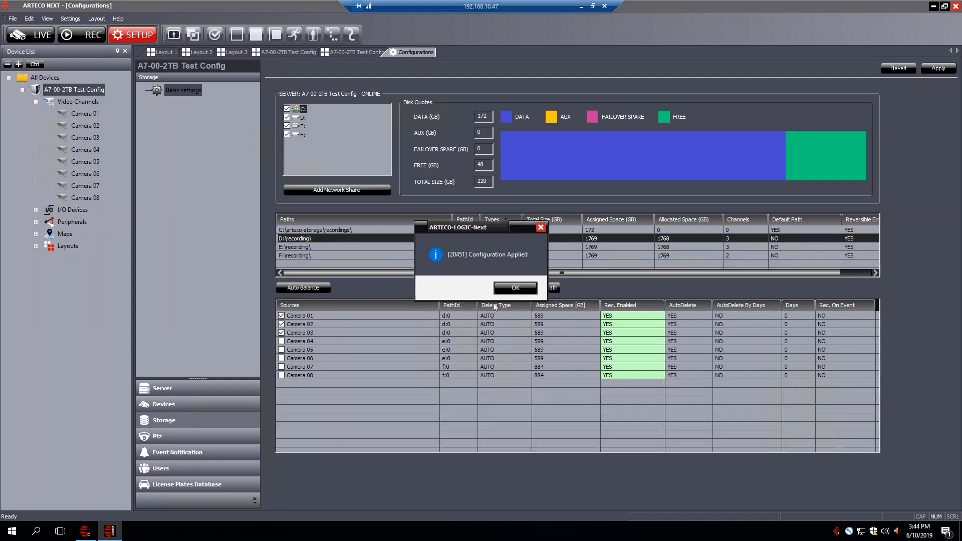
{"action": "left_click", "coordinate": [516, 288]}
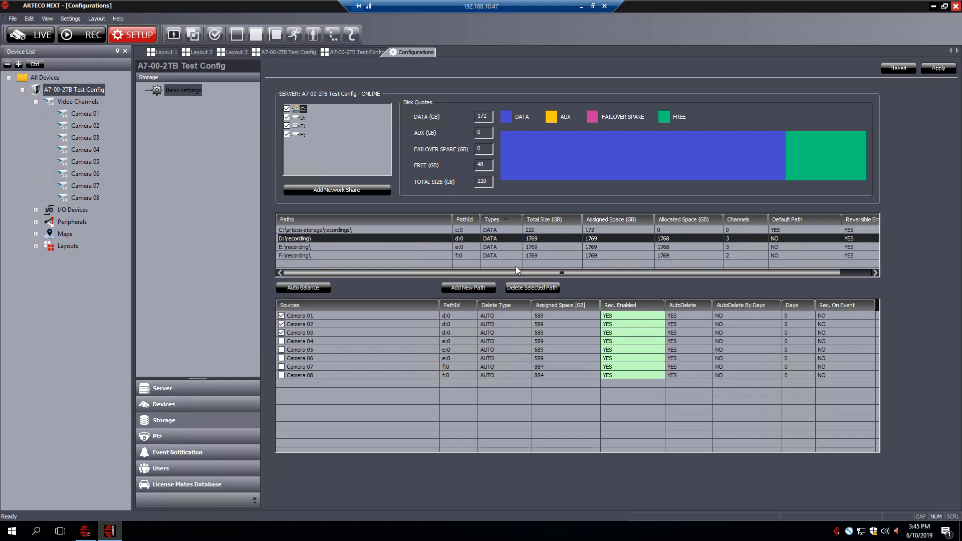
- Review the camera assignments on the E:, F:, C: and D: paths in the applied configuration
{"action": "left_click", "coordinate": [324, 247]}
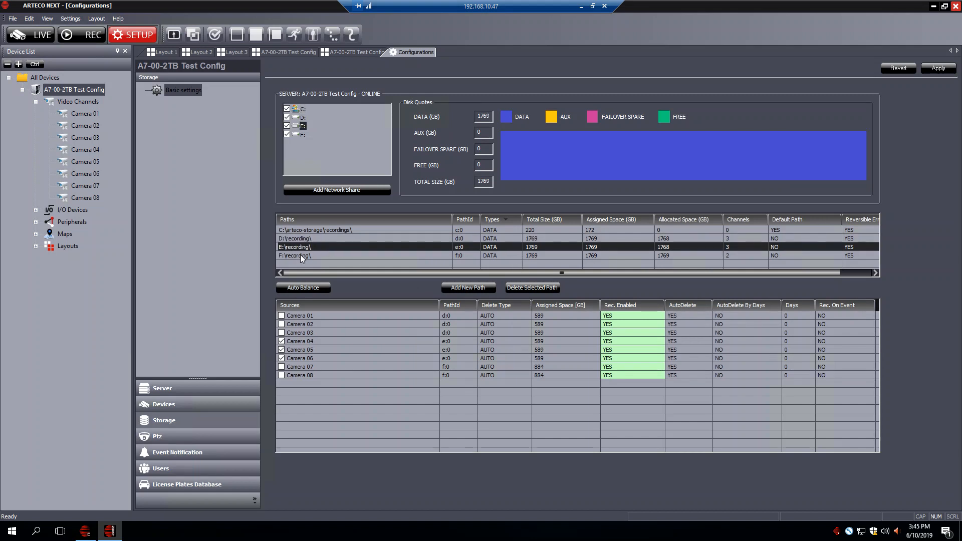
{"action": "left_click", "coordinate": [299, 255]}
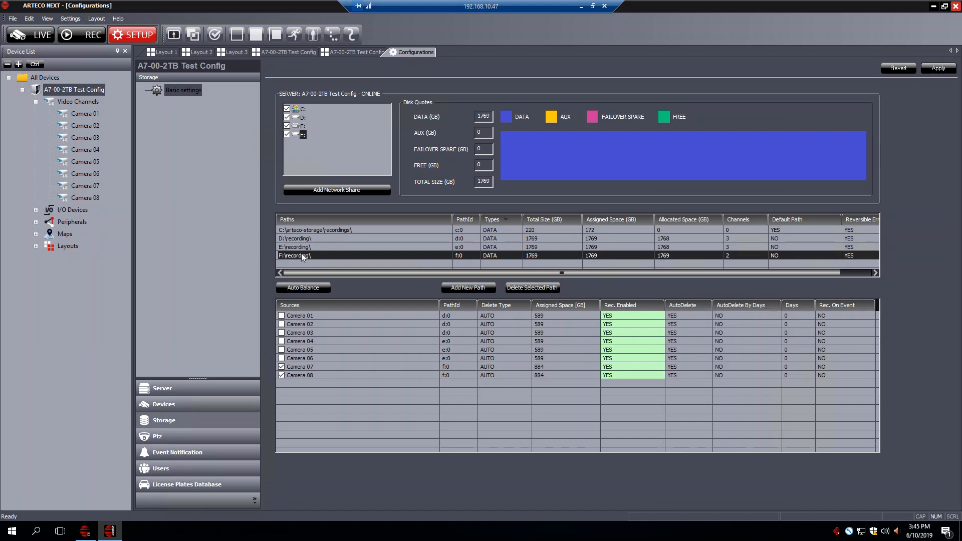
{"action": "left_click", "coordinate": [372, 230]}
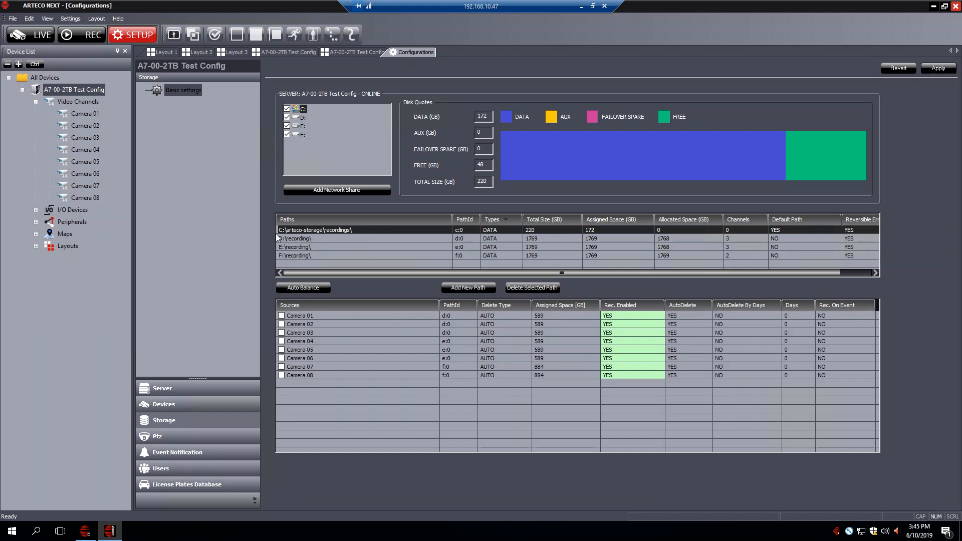
{"action": "left_click", "coordinate": [299, 239]}
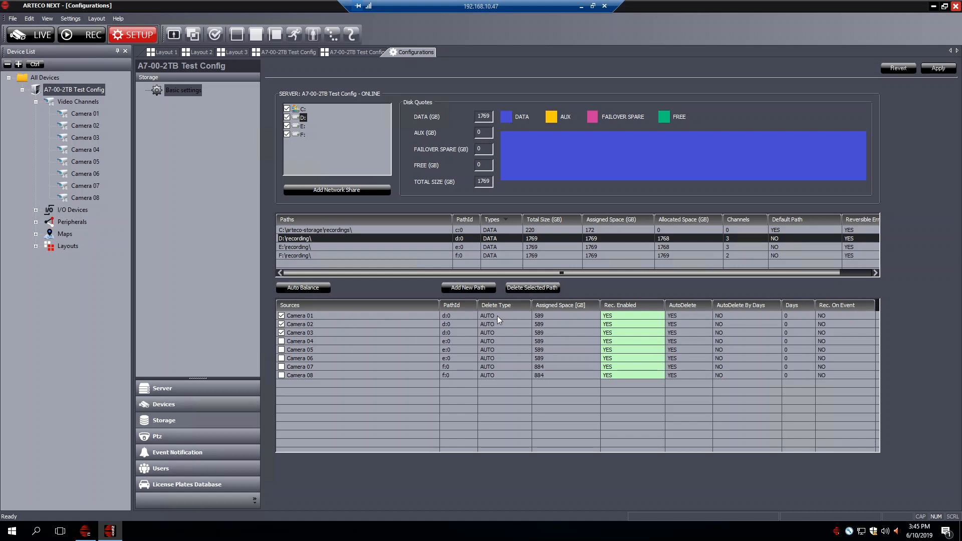
- On the F: path, change Camera 07's delete type to SET and its assigned space to 1500 GB
{"action": "left_click", "coordinate": [301, 256]}
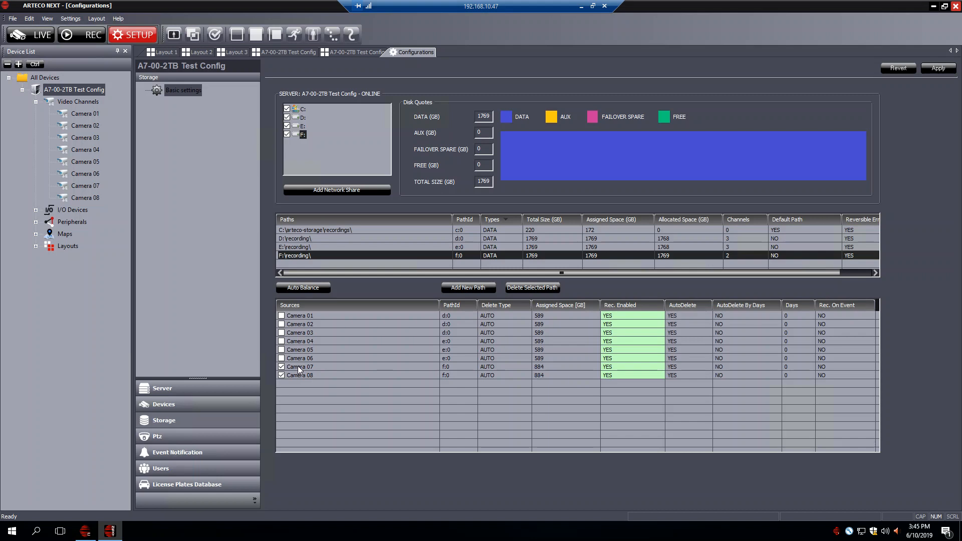
{"action": "left_click", "coordinate": [502, 368]}
{"action": "left_click", "coordinate": [525, 370]}
{"action": "left_click", "coordinate": [488, 377]}
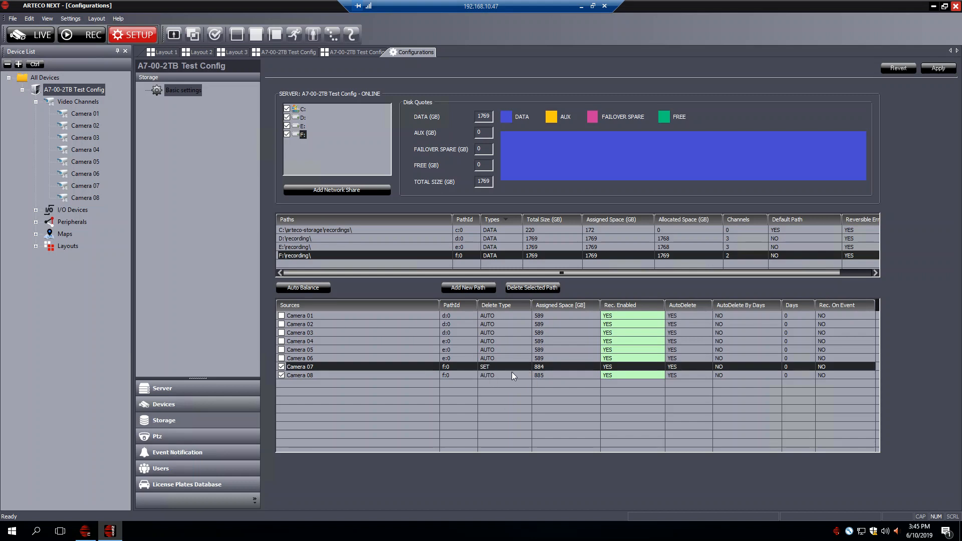
{"action": "left_click", "coordinate": [542, 368]}
{"action": "type", "text": "15"}
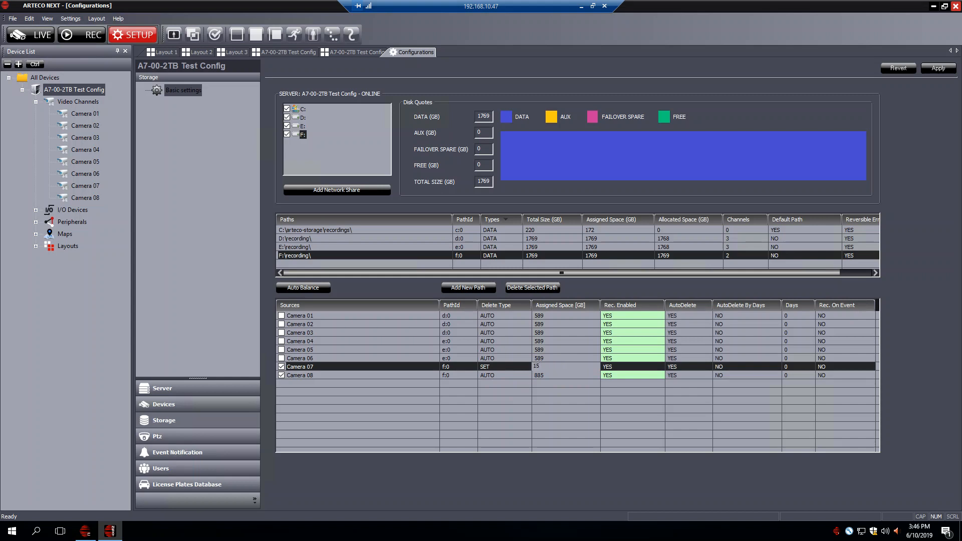
{"action": "type", "text": "00"}
{"action": "key", "text": "Return"}
- Set Camera 07's assigned space to 100 GB
{"action": "left_click", "coordinate": [507, 375]}
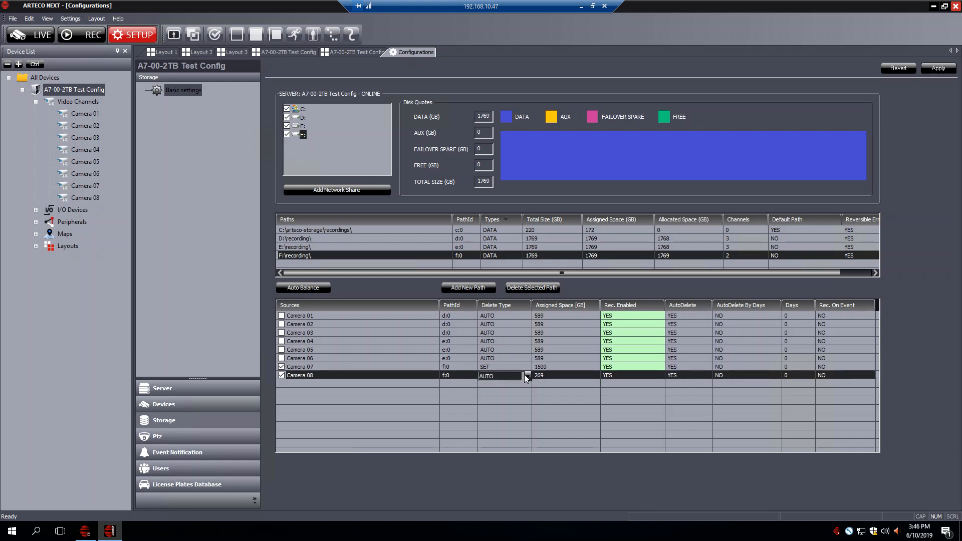
{"action": "left_click", "coordinate": [497, 367]}
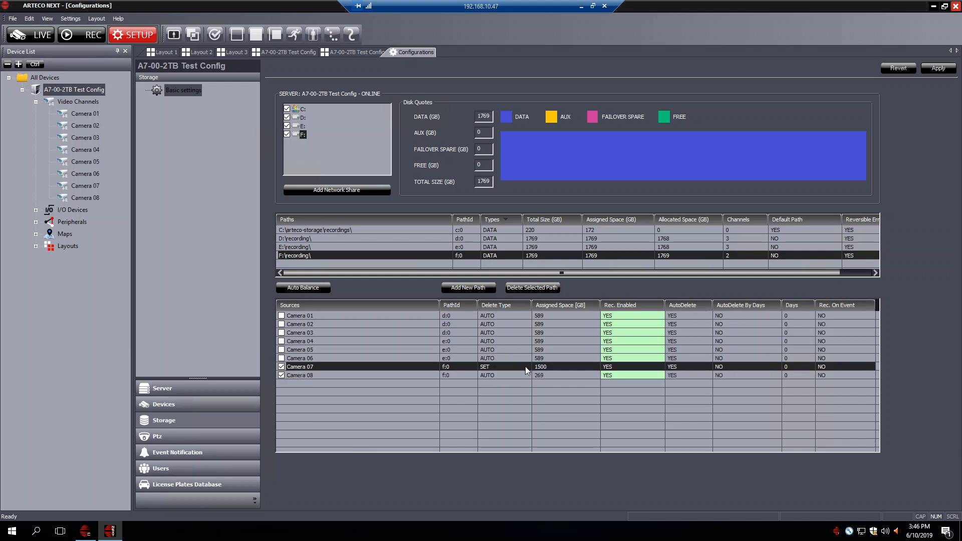
{"action": "left_click", "coordinate": [528, 366]}
{"action": "left_click", "coordinate": [551, 367]}
{"action": "type", "text": "100"}
{"action": "key", "text": "Return"}
- Return Camera 07's delete type to AUTO and enable its auto-delete by days with a limit of 30 days
{"action": "left_click", "coordinate": [513, 368]}
{"action": "left_click", "coordinate": [528, 368]}
{"action": "left_click", "coordinate": [730, 377]}
{"action": "type", "text": "30"}
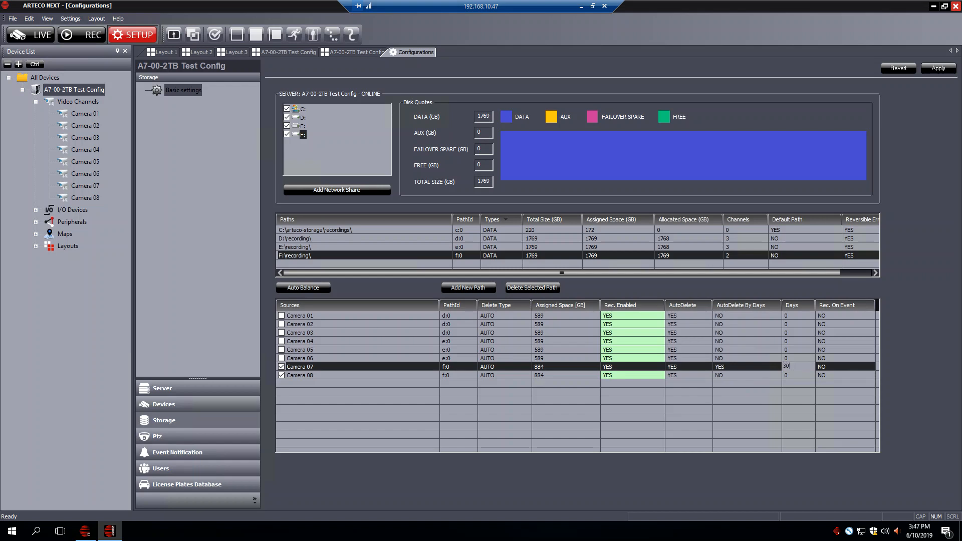